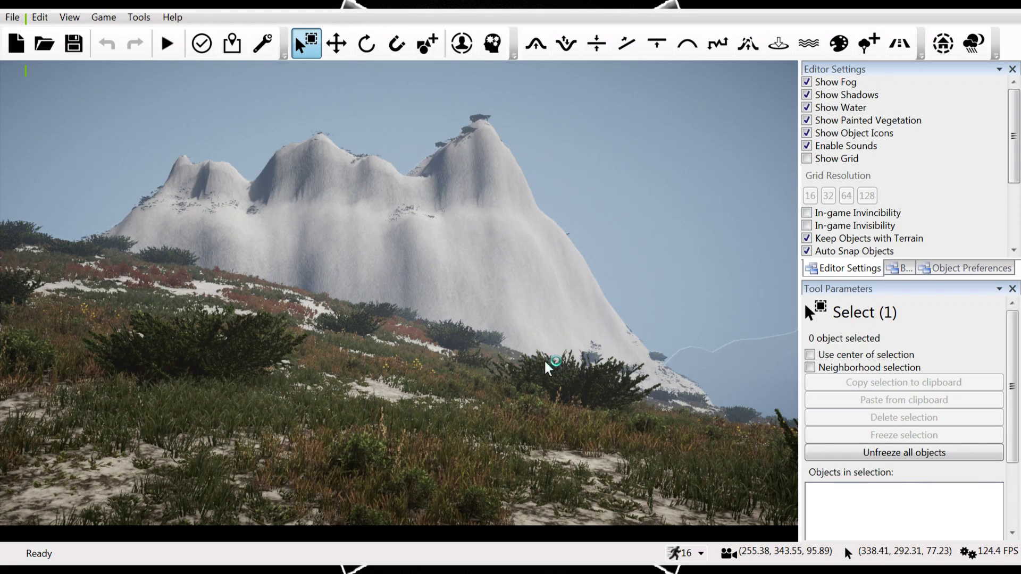
Orbit the camera to survey the snowy mountain, hills and misty forest.
{"action": "mouse_move", "coordinate": [433, 321]}
{"action": "right_mouse_down"}
{"action": "mouse_move", "coordinate": [537, 319]}
{"action": "mouse_move", "coordinate": [372, 308]}
{"action": "mouse_move", "coordinate": [372, 372]}
{"action": "mouse_move", "coordinate": [346, 308]}
{"action": "mouse_move", "coordinate": [399, 308]}
{"action": "right_mouse_up"}
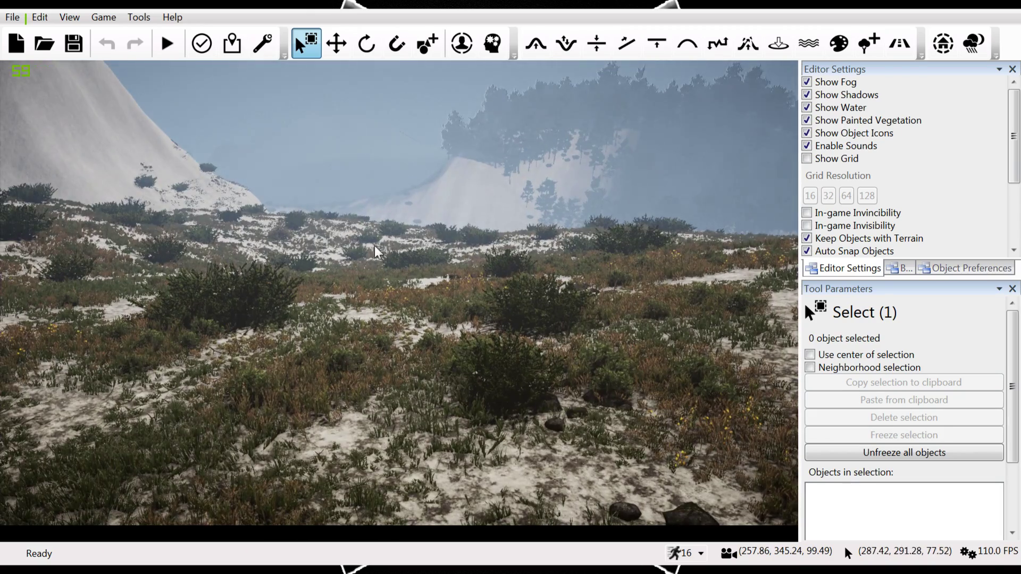
{"action": "right_click_drag", "start_coordinate": [374, 246], "coordinate": [276, 242]}
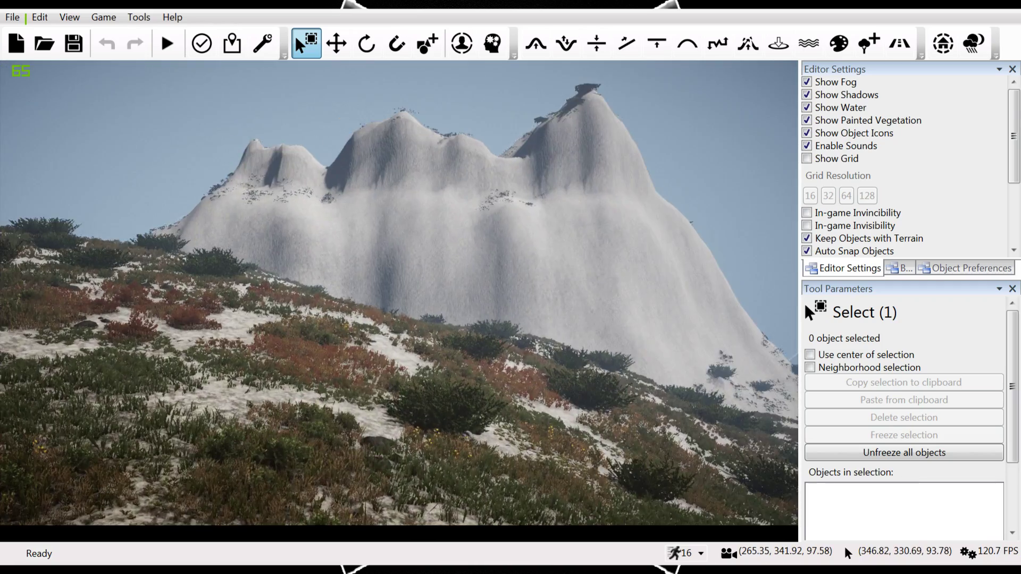
{"action": "right_click_drag", "start_coordinate": [404, 254], "coordinate": [362, 254]}
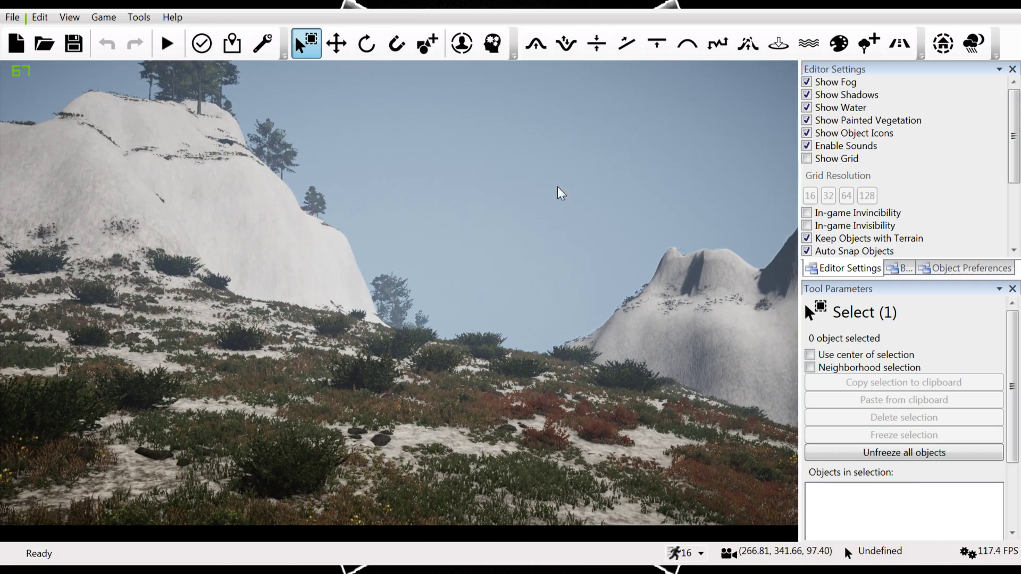
{"action": "mouse_move", "coordinate": [558, 187]}
{"action": "right_mouse_down"}
{"action": "mouse_move", "coordinate": [335, 201]}
{"action": "mouse_move", "coordinate": [410, 205]}
{"action": "mouse_move", "coordinate": [386, 136]}
{"action": "right_mouse_up"}
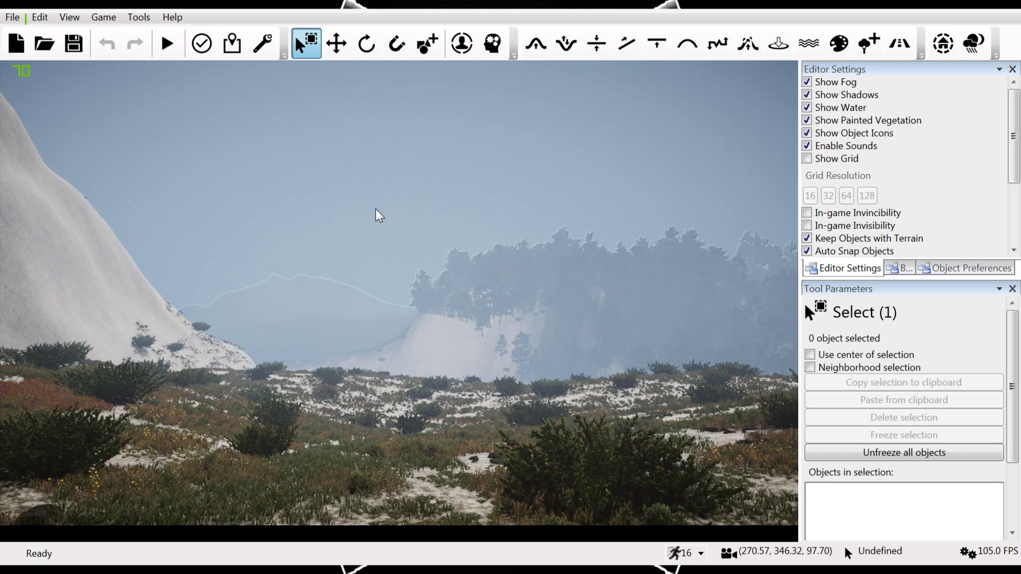
{"action": "right_click_drag", "start_coordinate": [362, 225], "coordinate": [313, 226]}
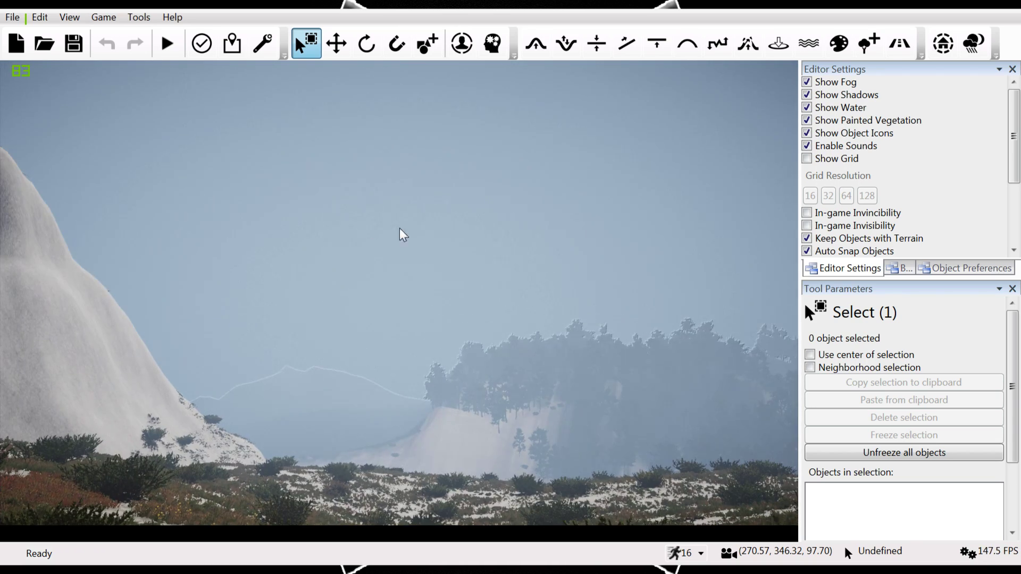
{"action": "right_click_drag", "start_coordinate": [412, 225], "coordinate": [359, 225]}
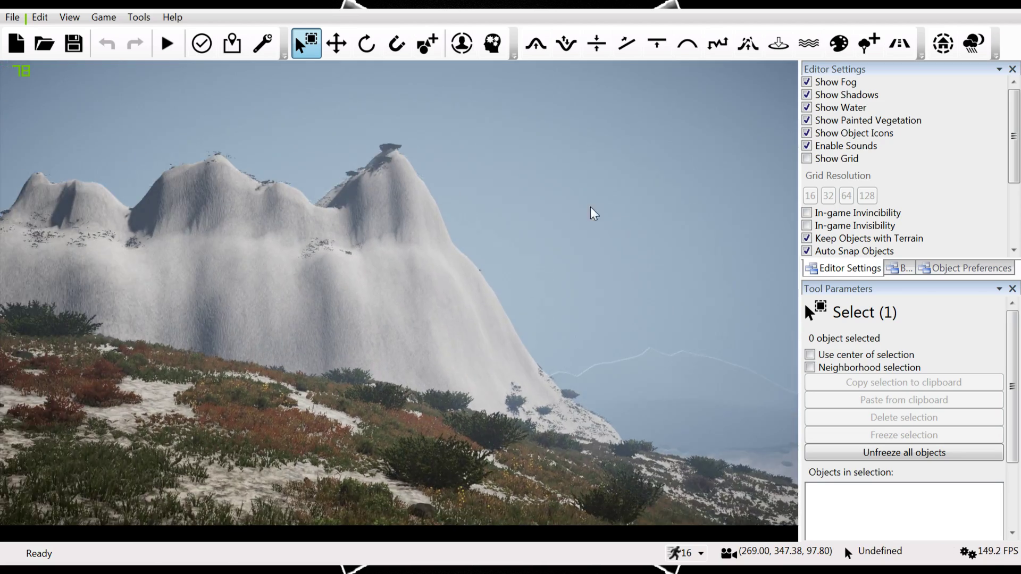
{"action": "mouse_move", "coordinate": [595, 212]}
{"action": "right_mouse_down"}
{"action": "mouse_move", "coordinate": [574, 212]}
{"action": "mouse_move", "coordinate": [616, 212]}
{"action": "right_mouse_up"}
{"action": "right_click_drag", "start_coordinate": [543, 293], "coordinate": [564, 299]}
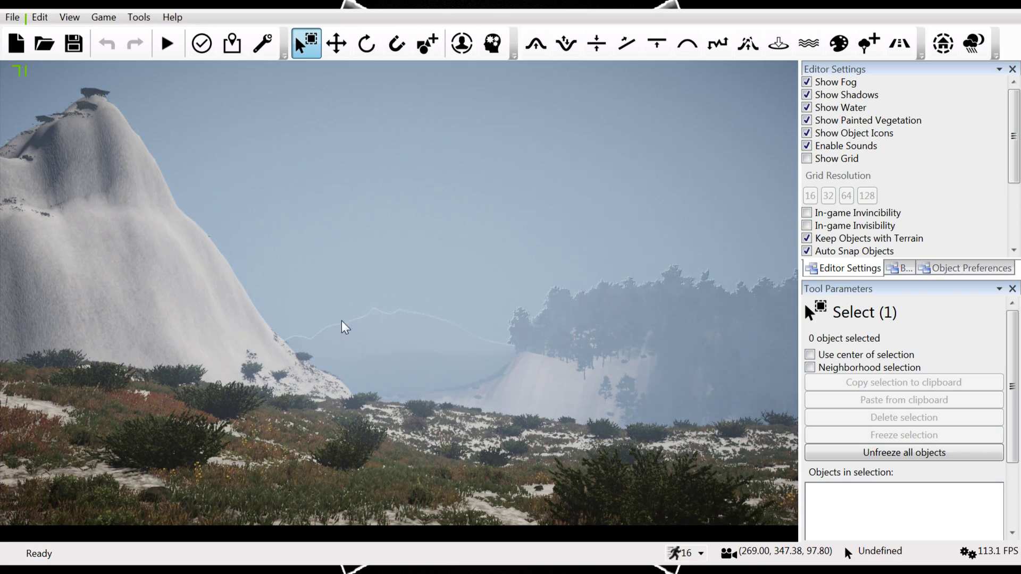
{"action": "mouse_move", "coordinate": [355, 318]}
{"action": "right_mouse_down"}
{"action": "mouse_move", "coordinate": [340, 314]}
{"action": "mouse_move", "coordinate": [410, 298]}
{"action": "mouse_move", "coordinate": [415, 256]}
{"action": "mouse_move", "coordinate": [414, 287]}
{"action": "mouse_move", "coordinate": [373, 255]}
{"action": "mouse_move", "coordinate": [388, 308]}
{"action": "mouse_move", "coordinate": [394, 261]}
{"action": "mouse_move", "coordinate": [404, 282]}
{"action": "mouse_move", "coordinate": [764, 409]}
{"action": "right_mouse_up"}
Show the Environment parameters: noon, cloud type 4, snow on, High Mountain lighting.
{"action": "right_click_drag", "start_coordinate": [746, 307], "coordinate": [745, 324]}
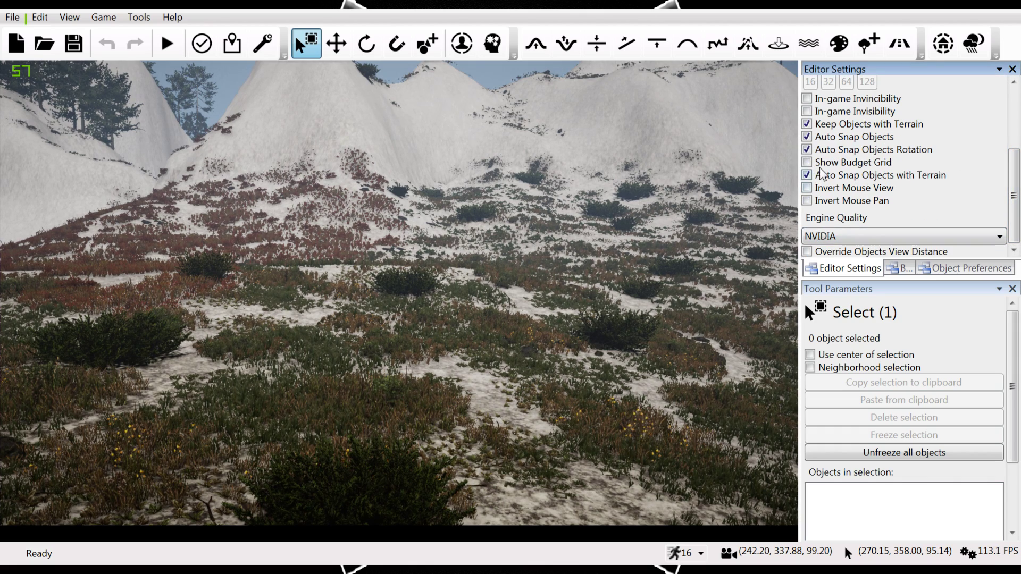
{"action": "left_click_drag", "start_coordinate": [1013, 205], "coordinate": [1014, 181]}
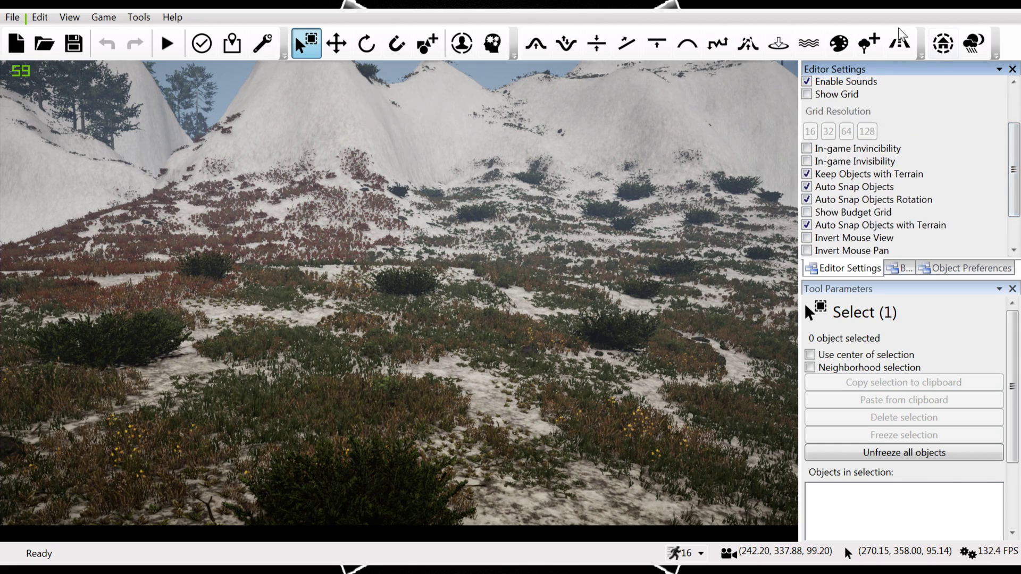
{"action": "left_click", "coordinate": [980, 38]}
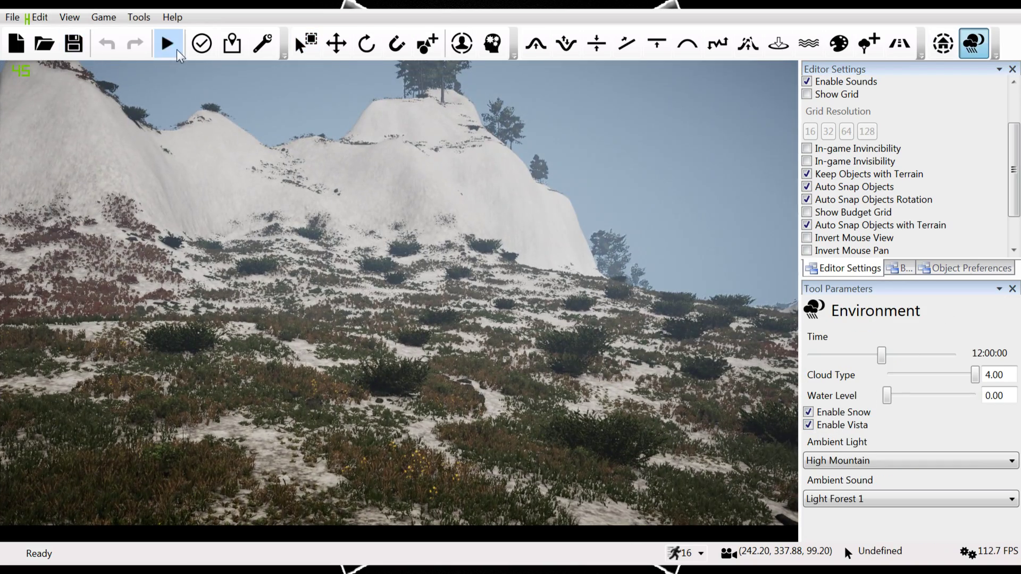
Play-test the map without a spawn point, walk forward, then pause the game.
{"action": "left_click", "coordinate": [178, 52]}
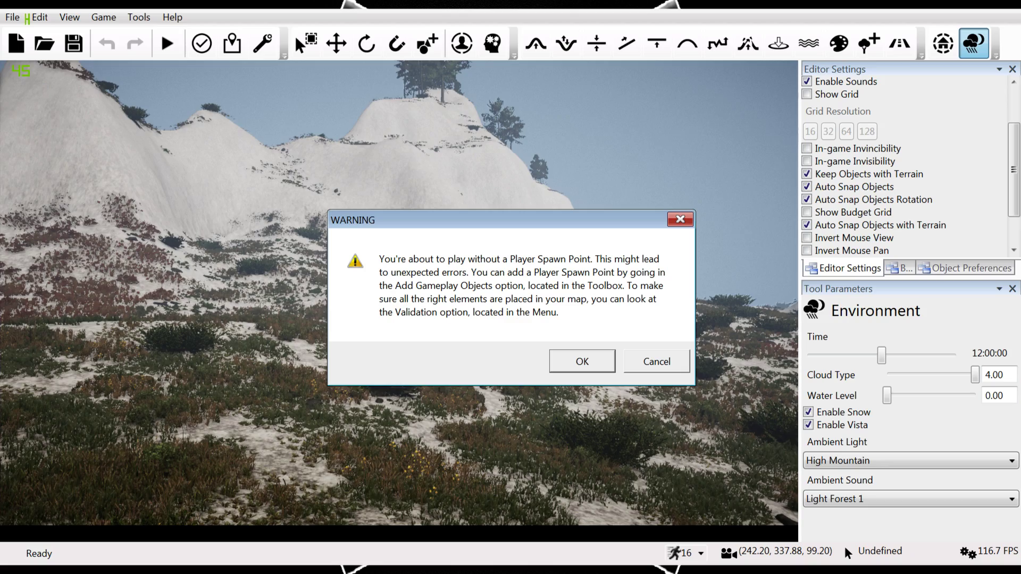
{"action": "key", "text": "Return"}
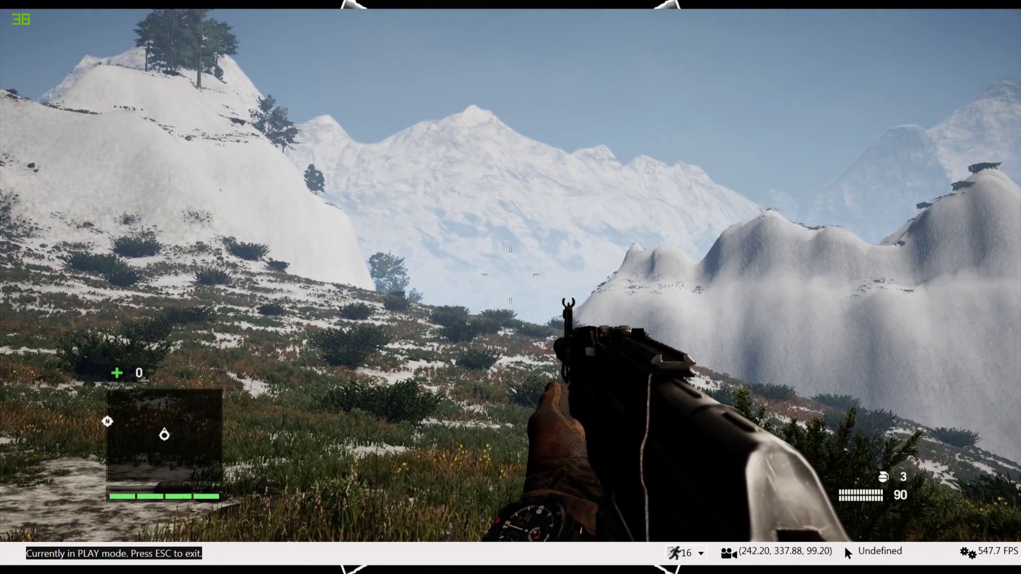
{"action": "key", "text": "w"}
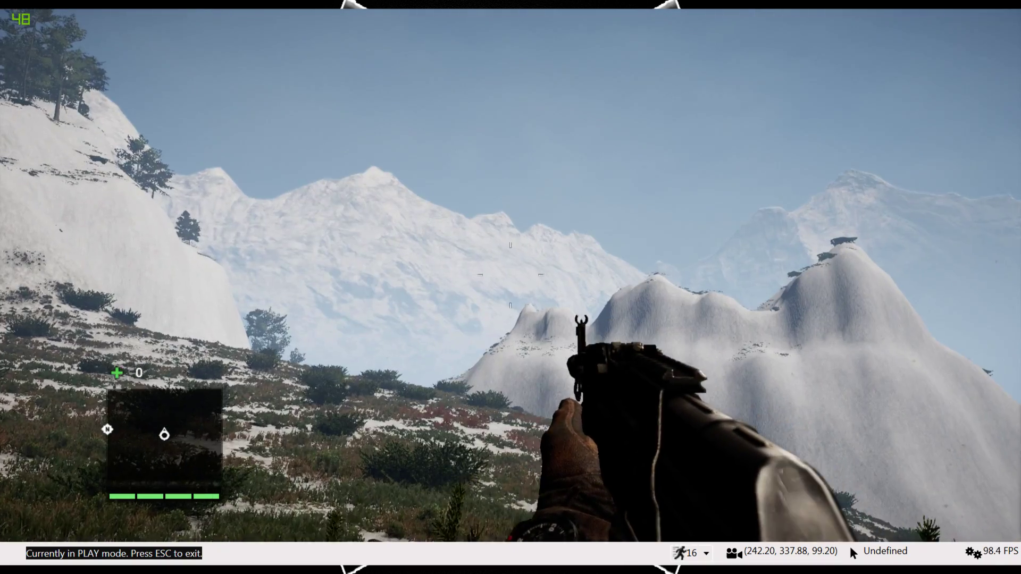
{"action": "key", "text": "Escape"}
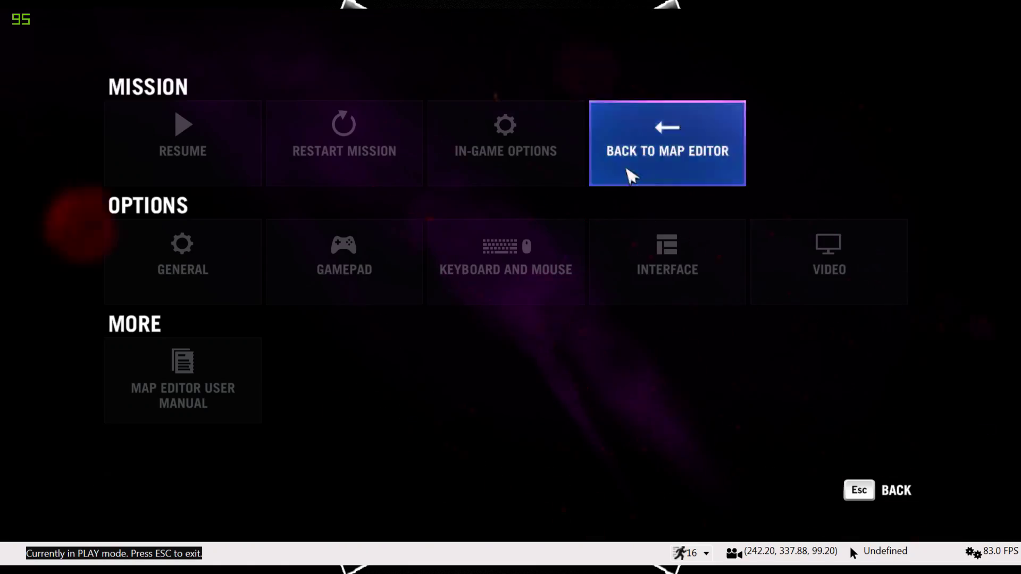
Back in the editor, switch the ambient light to Hazy and look over the snowy hills.
{"action": "left_click", "coordinate": [629, 173]}
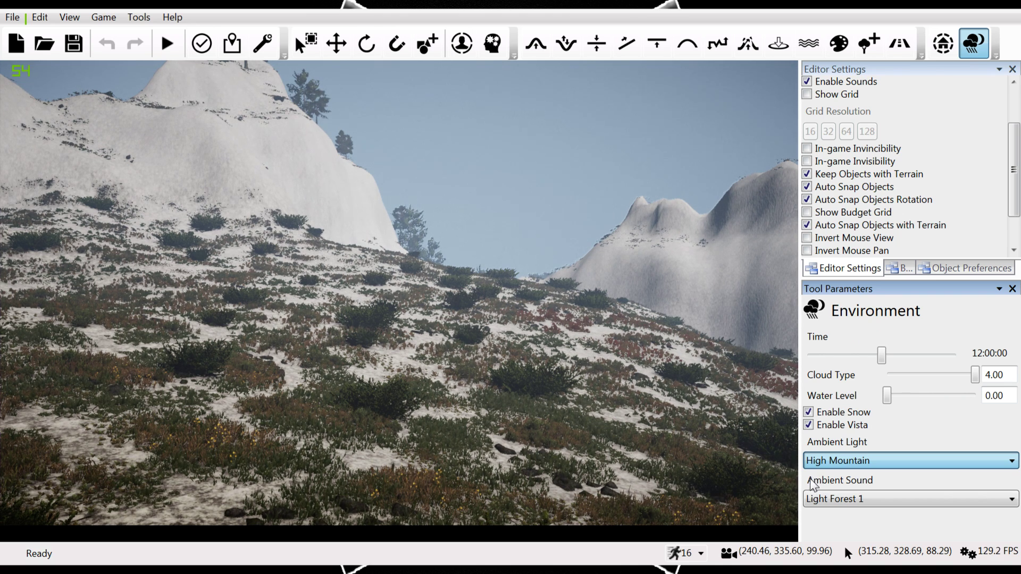
{"action": "left_click", "coordinate": [834, 506]}
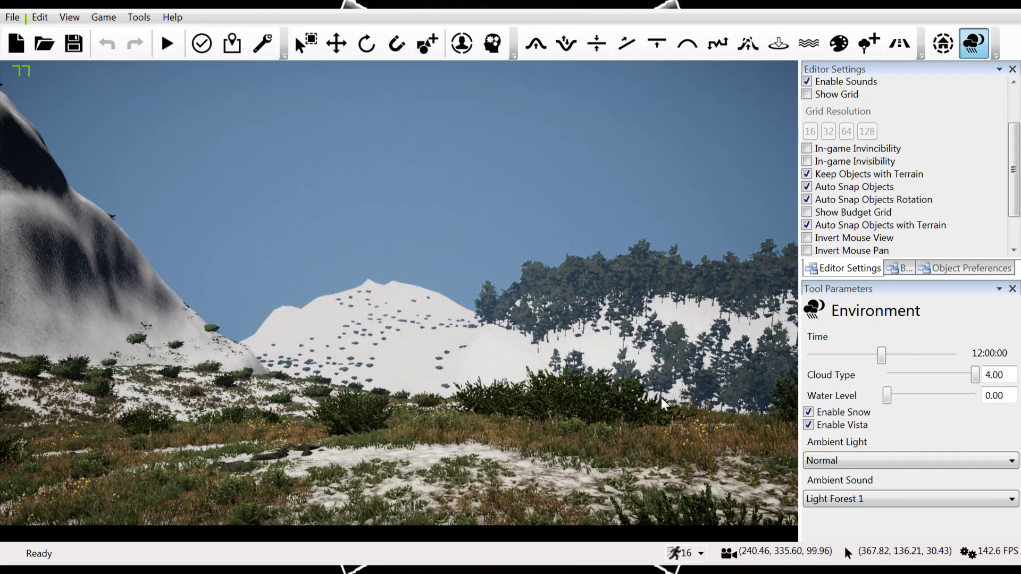
{"action": "scroll", "coordinate": [833, 481], "scroll_direction": "down", "scroll_amount": 1}
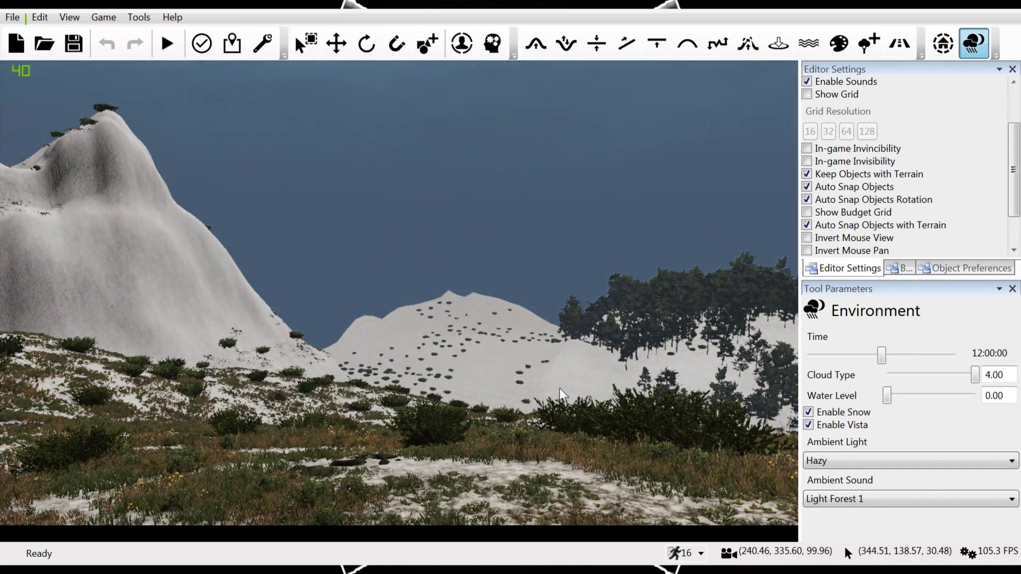
{"action": "middle_click_drag", "start_coordinate": [560, 388], "coordinate": [560, 444]}
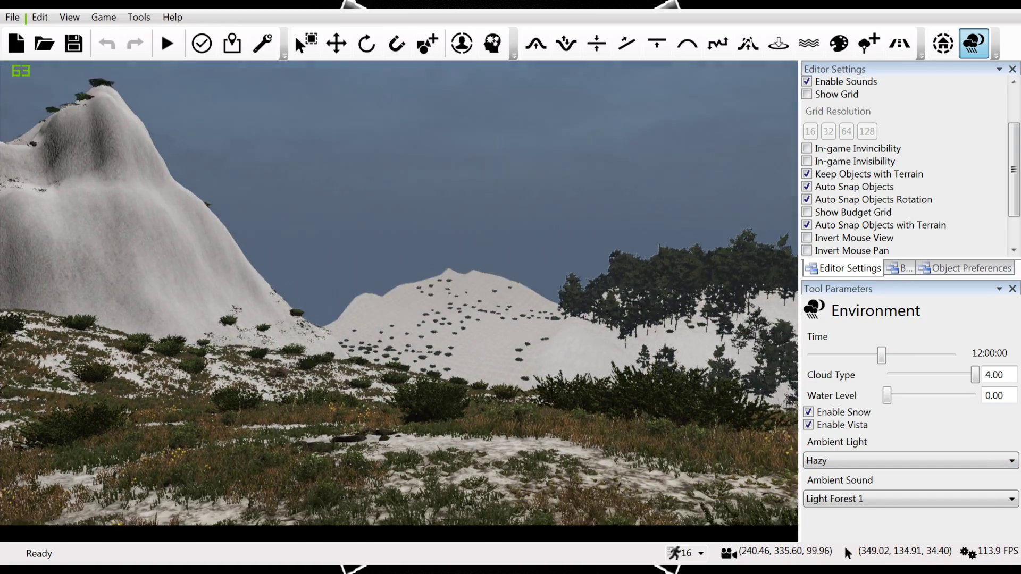
{"action": "middle_click_drag", "start_coordinate": [477, 249], "coordinate": [558, 234]}
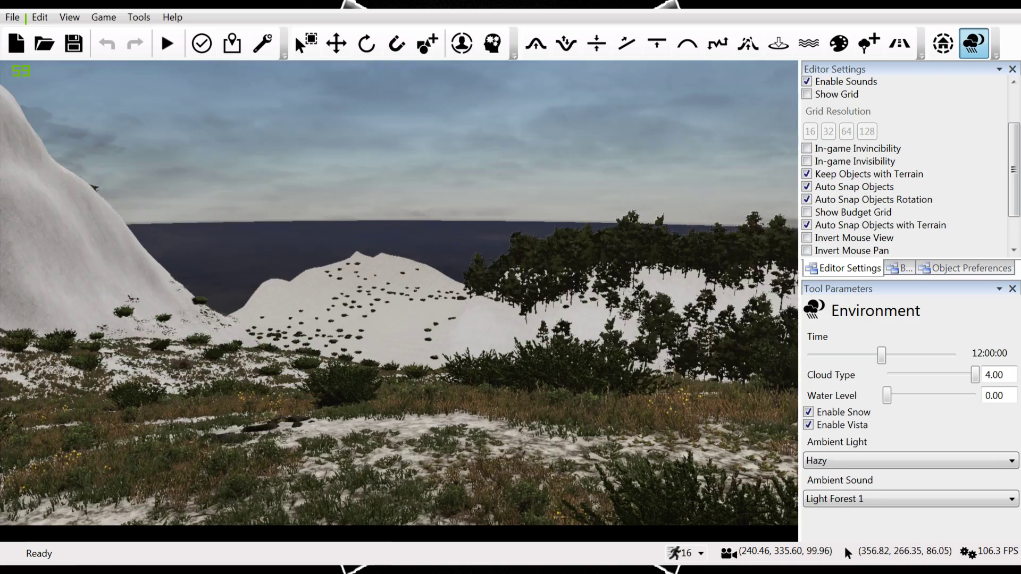
{"action": "middle_click_drag", "start_coordinate": [455, 269], "coordinate": [462, 267]}
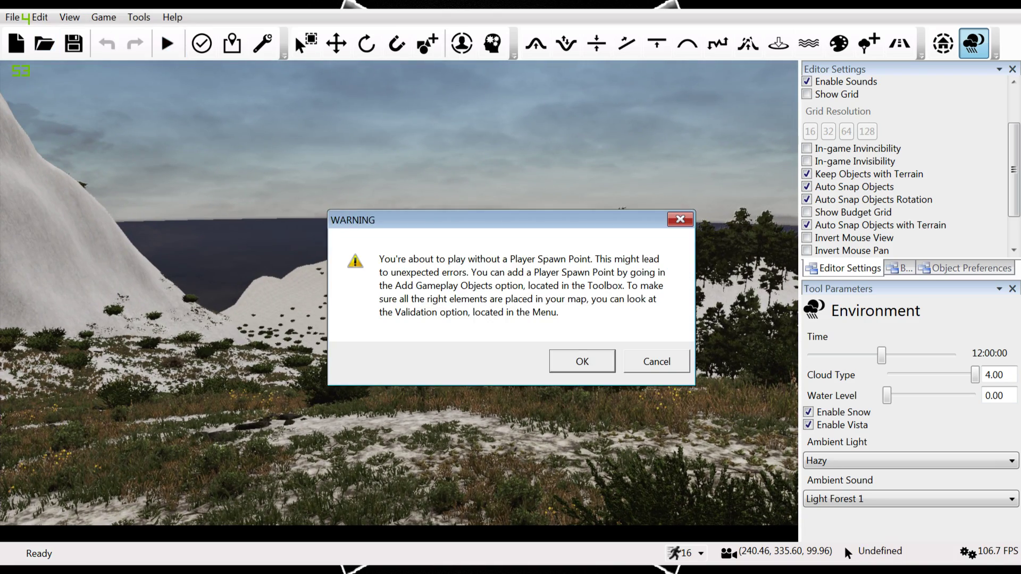
Accept the spawn warning, walk through bushes toward the snowy peak, then pause.
{"action": "key", "text": "Return"}
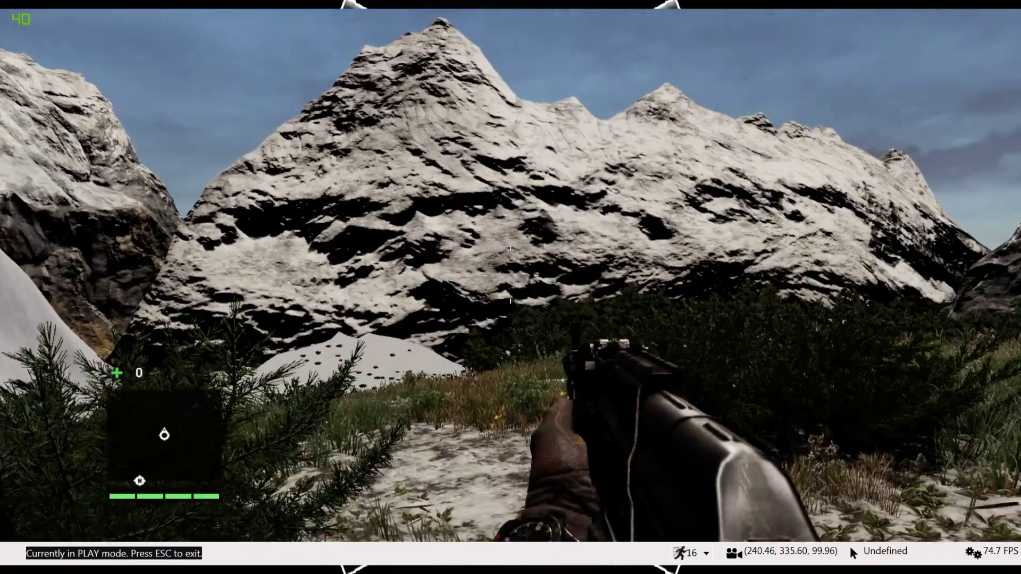
{"action": "key", "text": "w"}
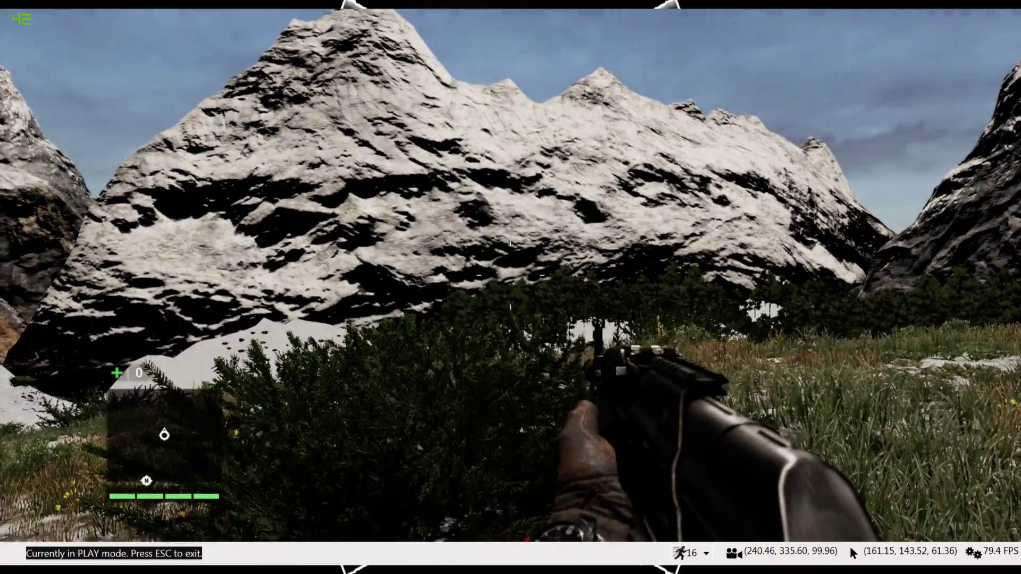
{"action": "key", "text": "w"}
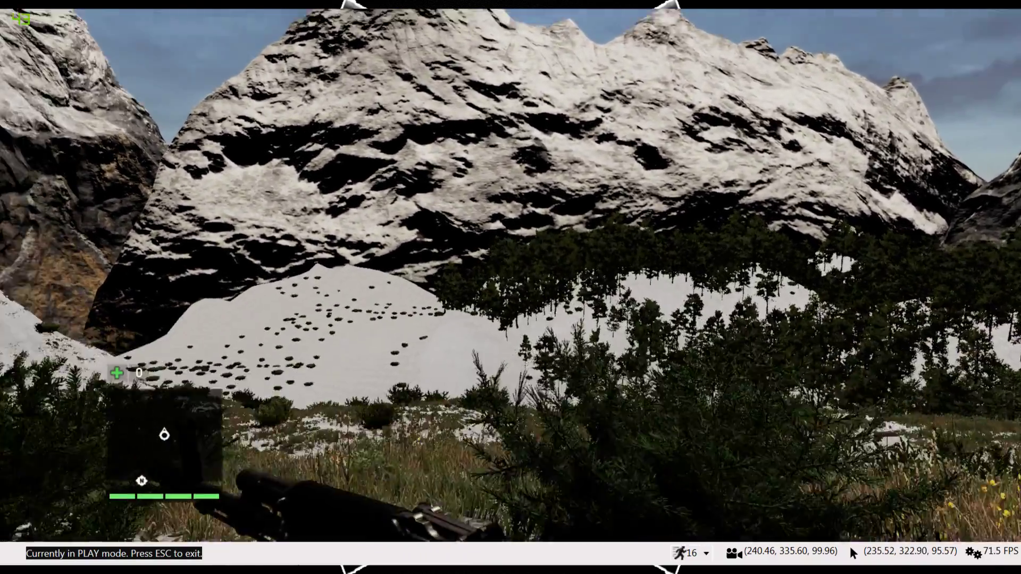
{"action": "key", "text": "w"}
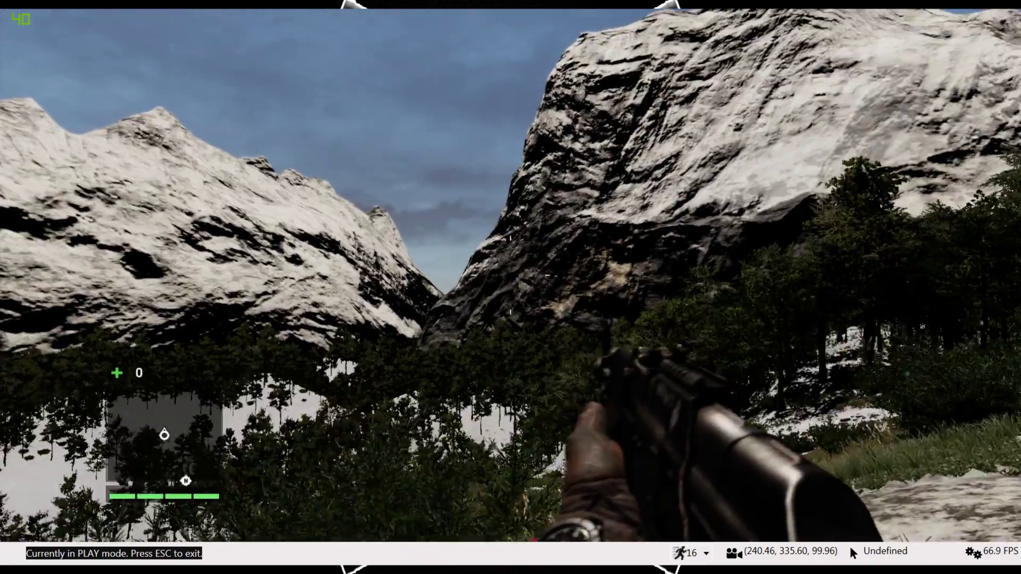
{"action": "key", "text": "w"}
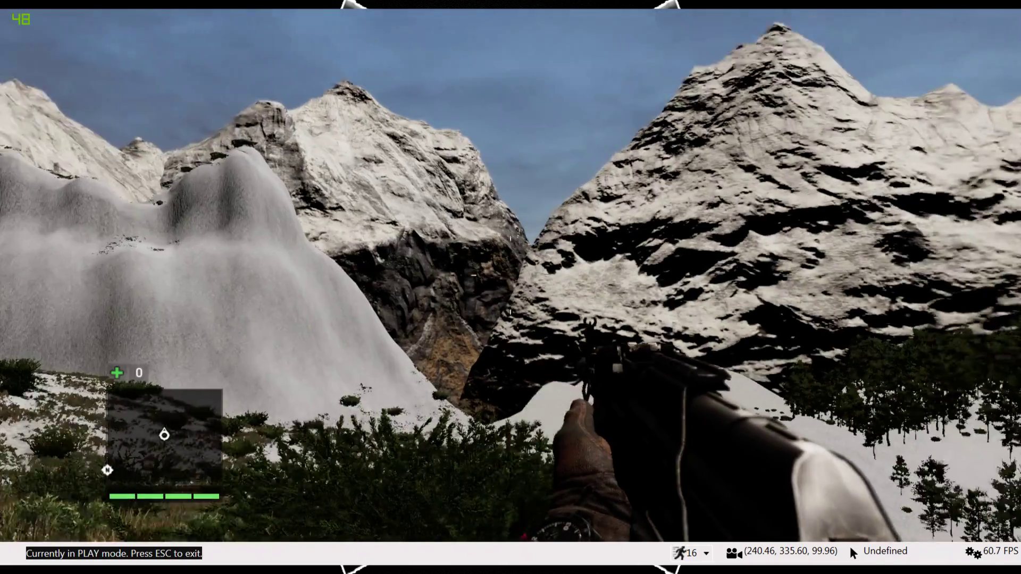
{"action": "key", "text": "Escape"}
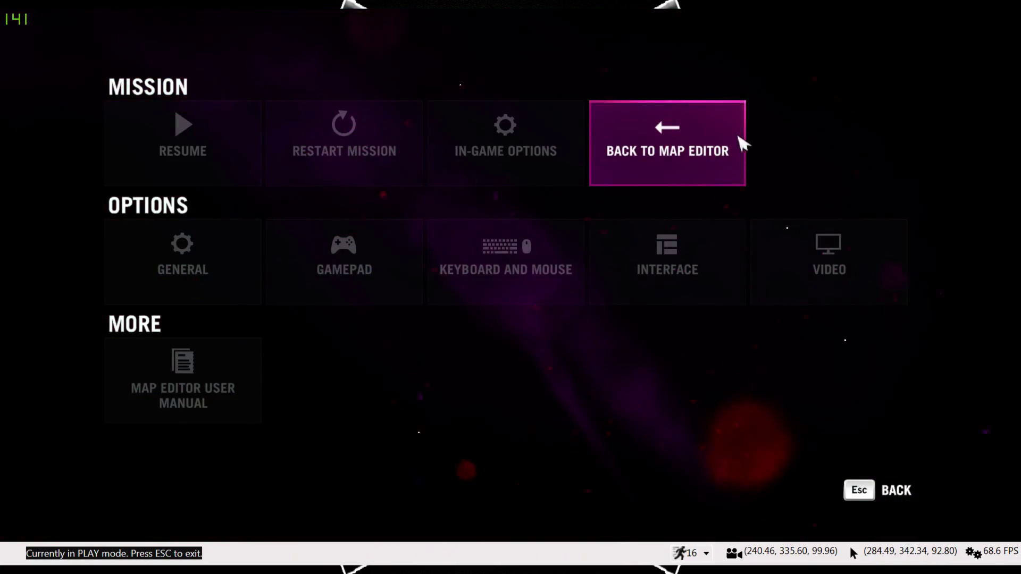
Set the ambient light to Orange Sky, then explore the amber-lit peaks and pause.
{"action": "left_click", "coordinate": [739, 145]}
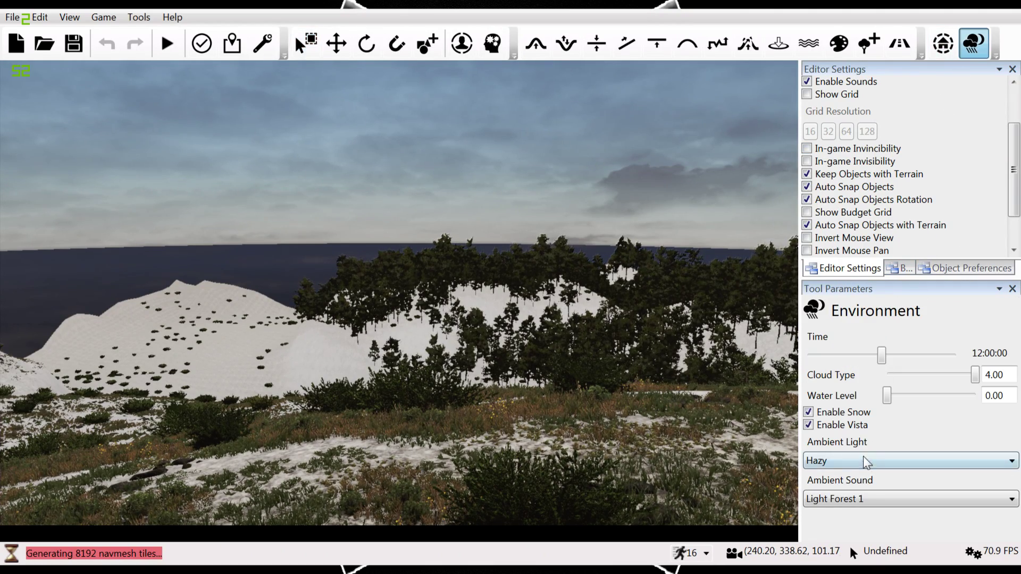
{"action": "left_click", "coordinate": [847, 461]}
{"action": "left_click", "coordinate": [828, 512]}
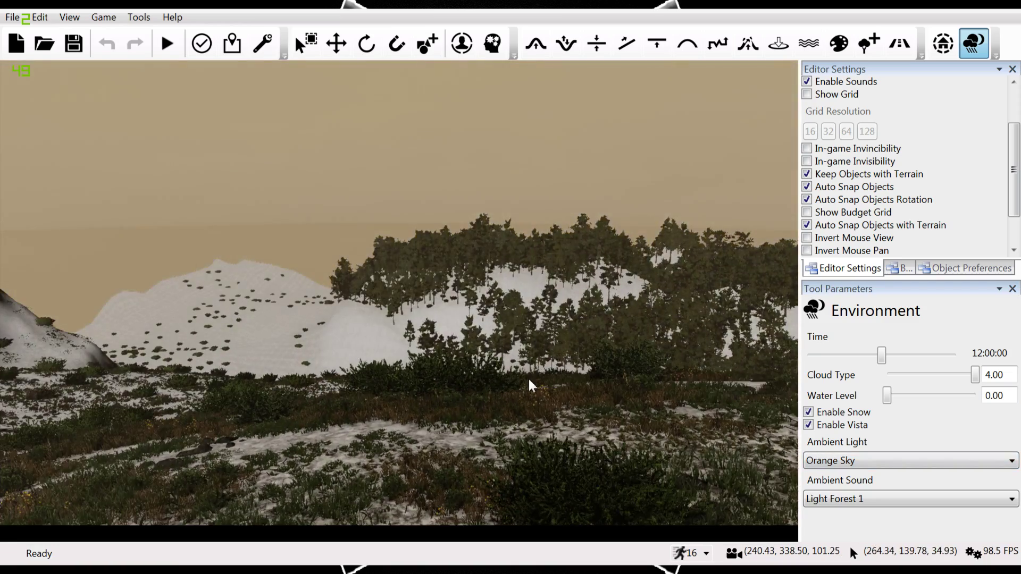
{"action": "mouse_move", "coordinate": [529, 383]}
{"action": "right_mouse_down"}
{"action": "mouse_move", "coordinate": [404, 383]}
{"action": "mouse_move", "coordinate": [405, 329]}
{"action": "mouse_move", "coordinate": [372, 373]}
{"action": "right_mouse_up"}
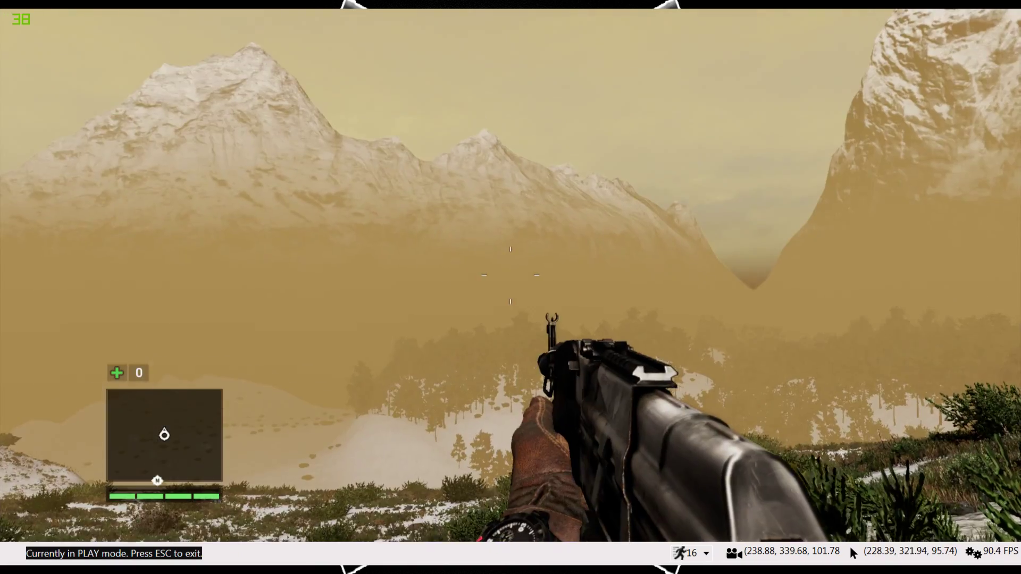
{"action": "key", "text": "Escape"}
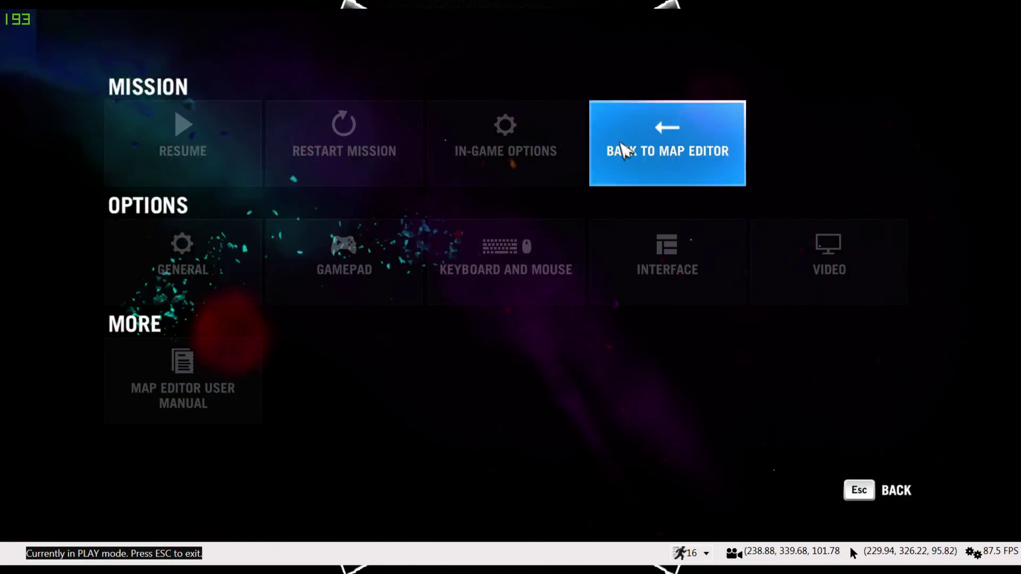
Back in the editor, lower the Cloud Type slider value.
{"action": "left_click", "coordinate": [623, 151]}
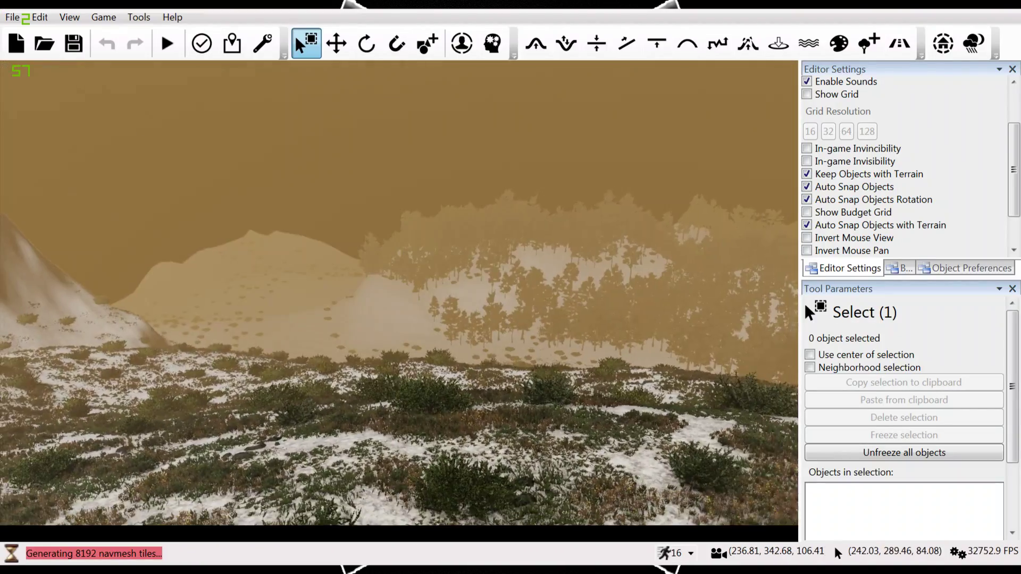
{"action": "right_click_drag", "start_coordinate": [623, 151], "coordinate": [581, 392]}
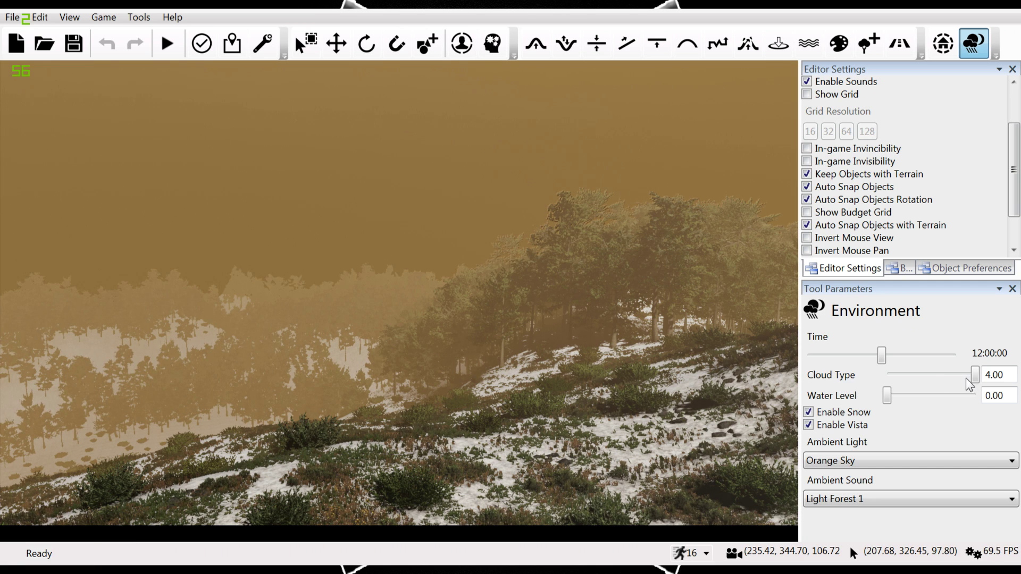
{"action": "left_click_drag", "start_coordinate": [950, 381], "coordinate": [914, 382]}
{"action": "mouse_move", "coordinate": [771, 381]}
{"action": "right_mouse_down"}
{"action": "mouse_move", "coordinate": [638, 372]}
{"action": "mouse_move", "coordinate": [611, 345]}
{"action": "right_mouse_up"}
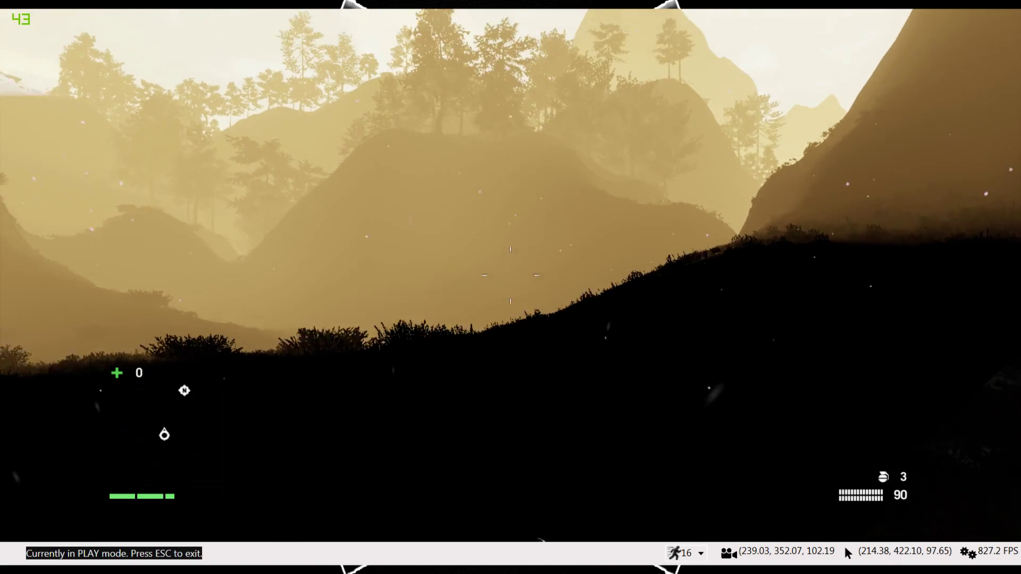
Walk downhill toward the deer in play mode, then pause and return to the editor.
{"action": "key", "text": "w"}
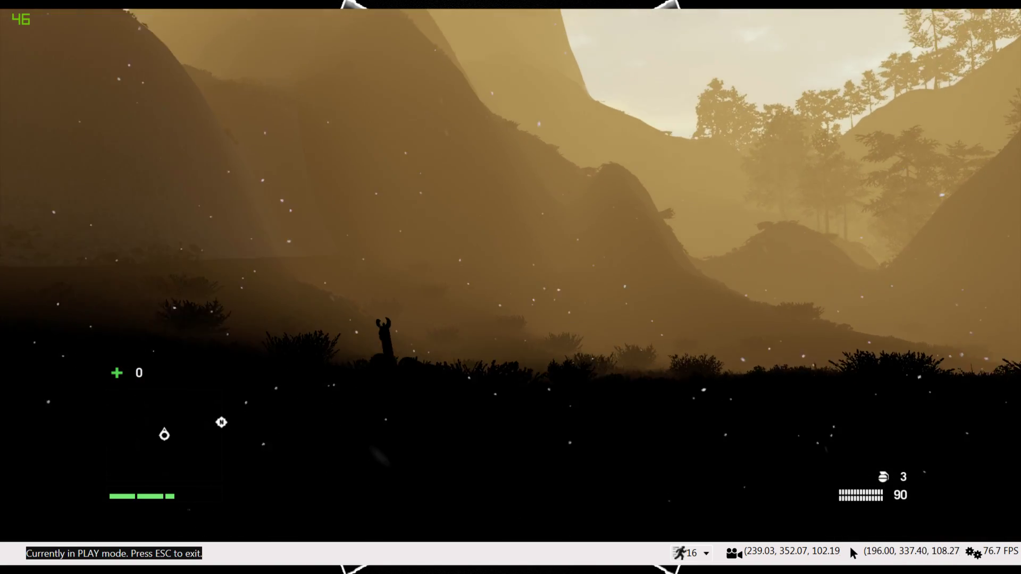
{"action": "key", "text": "r"}
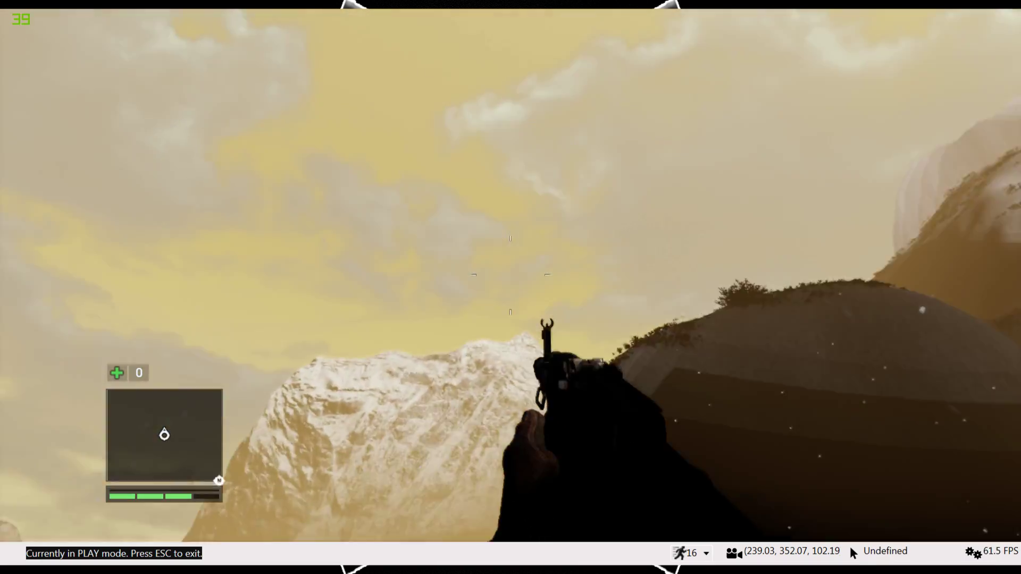
{"action": "key", "text": "Escape"}
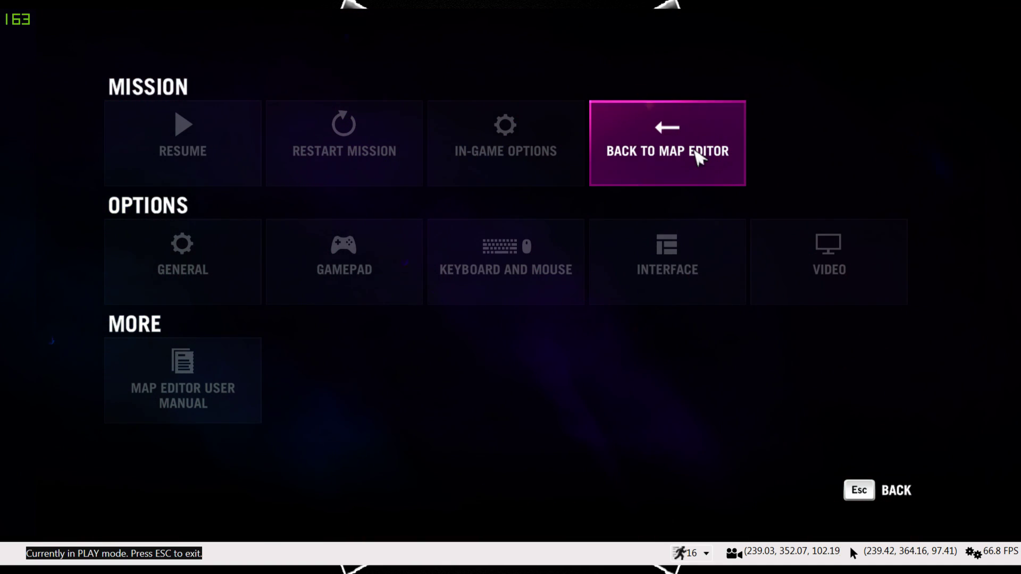
{"action": "left_click", "coordinate": [695, 154]}
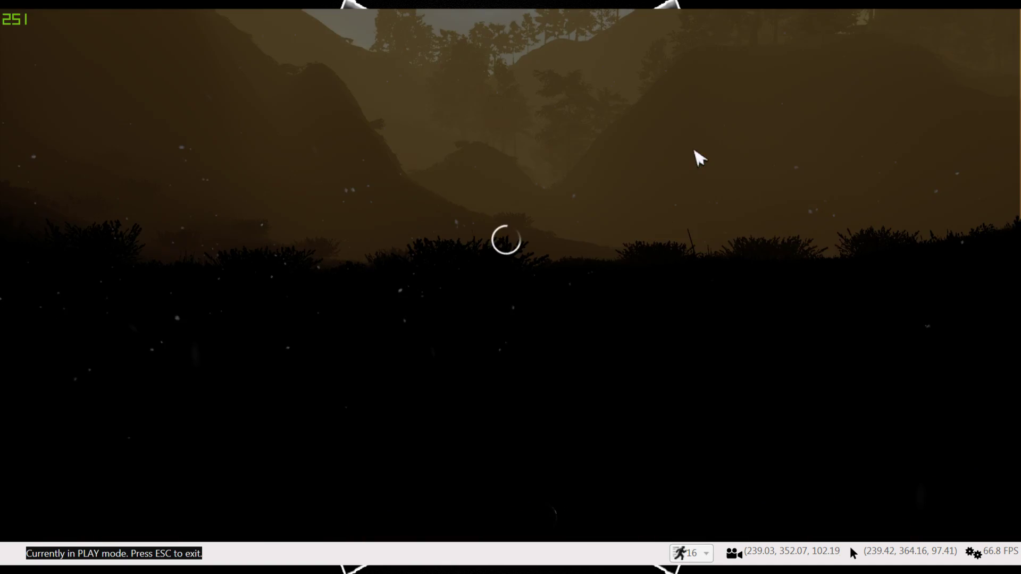